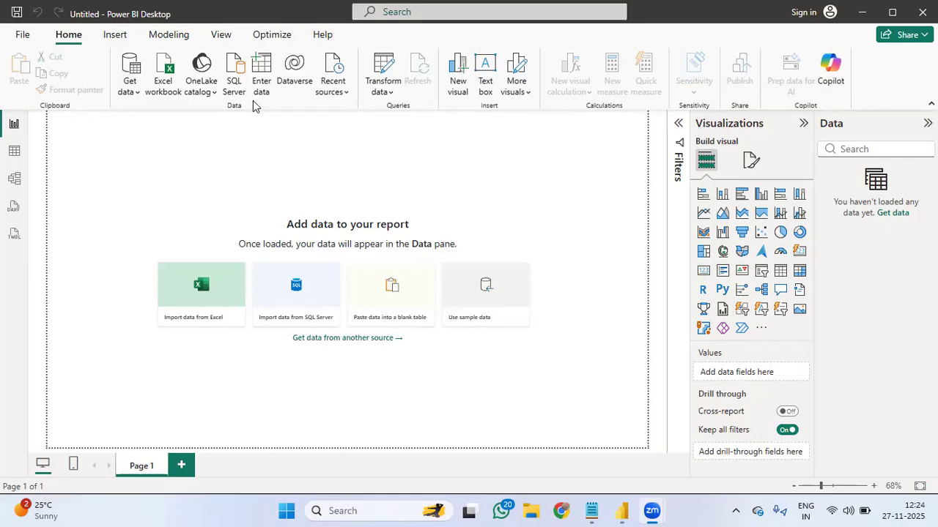
Connect to the Excel workbook Sales_Flat_file.xlsx and open its Sheet1 for transformation in the Power Query Editor.
click(136, 100)
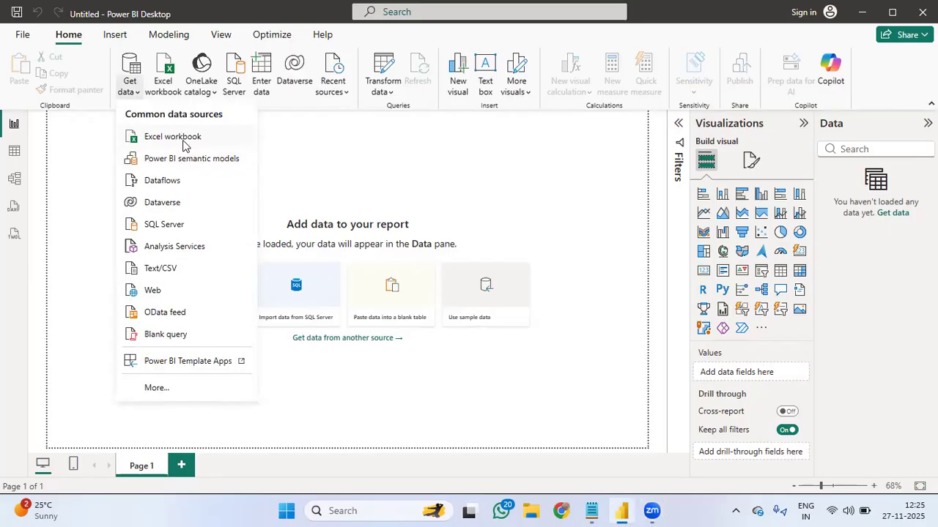
click(173, 137)
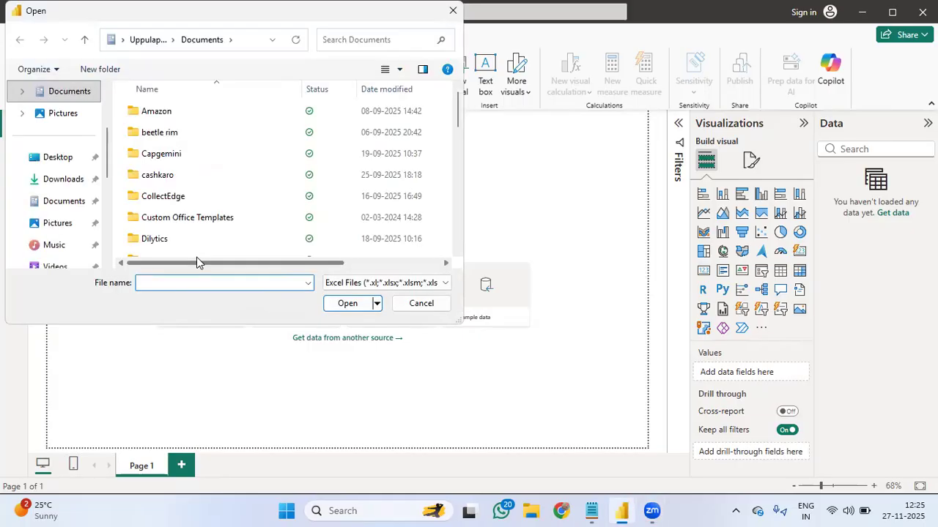
text(Sales)
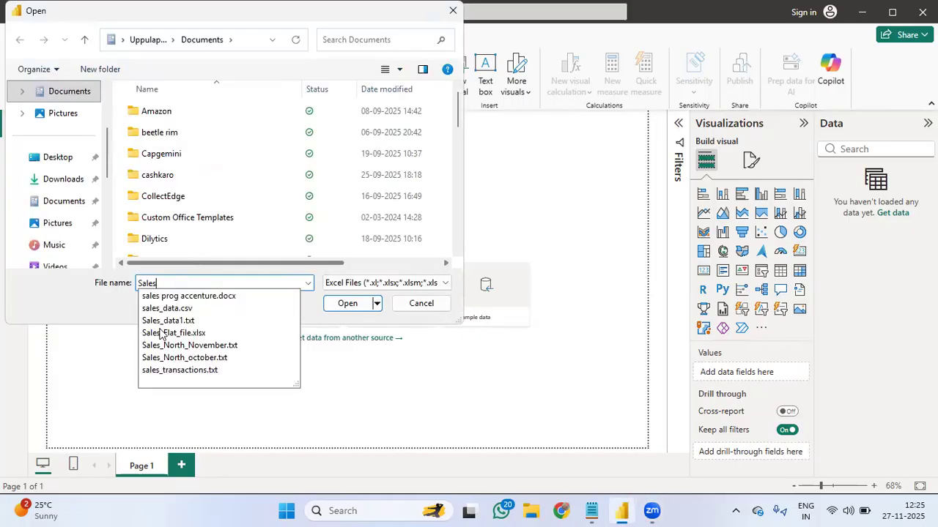
click(343, 307)
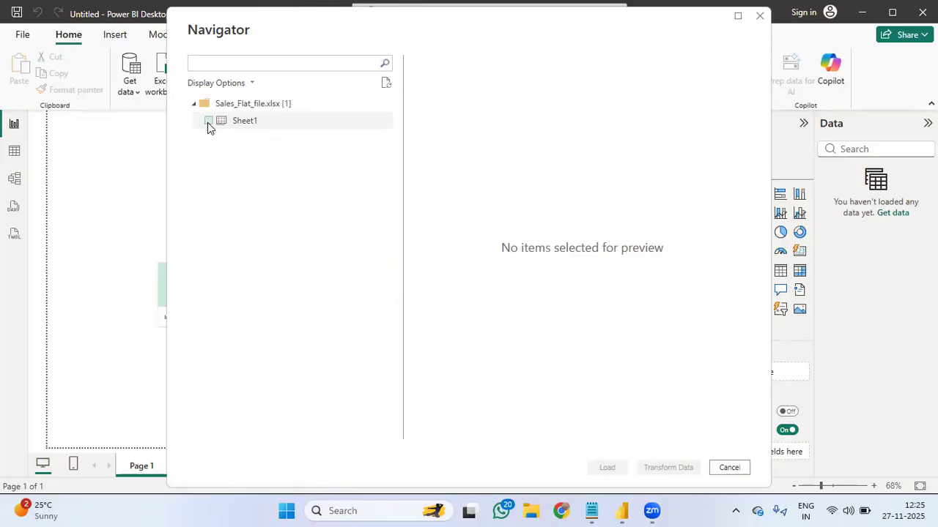
click(209, 121)
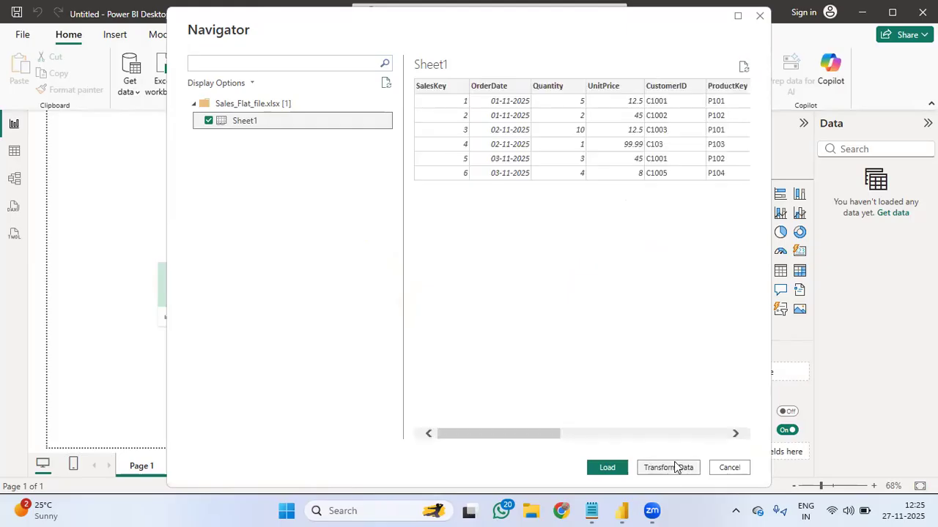
key(alt+Tab)
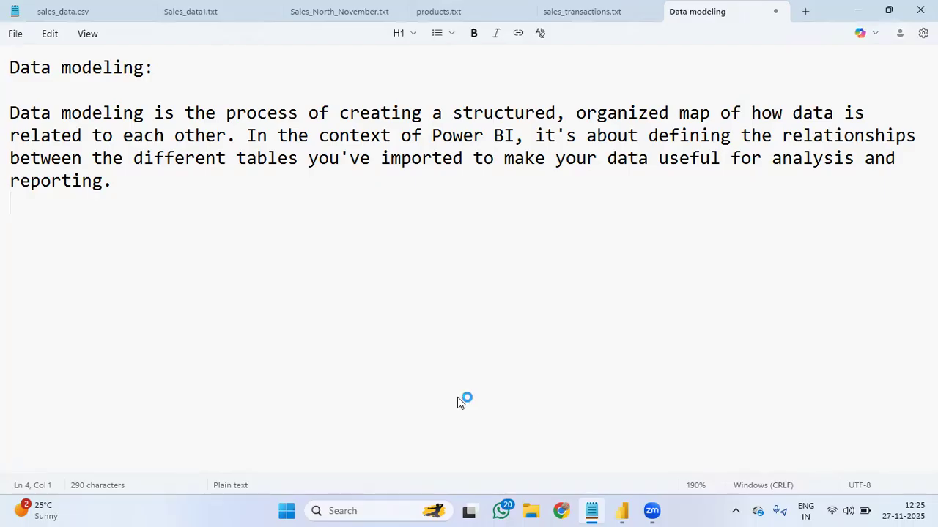
key(alt+Tab)
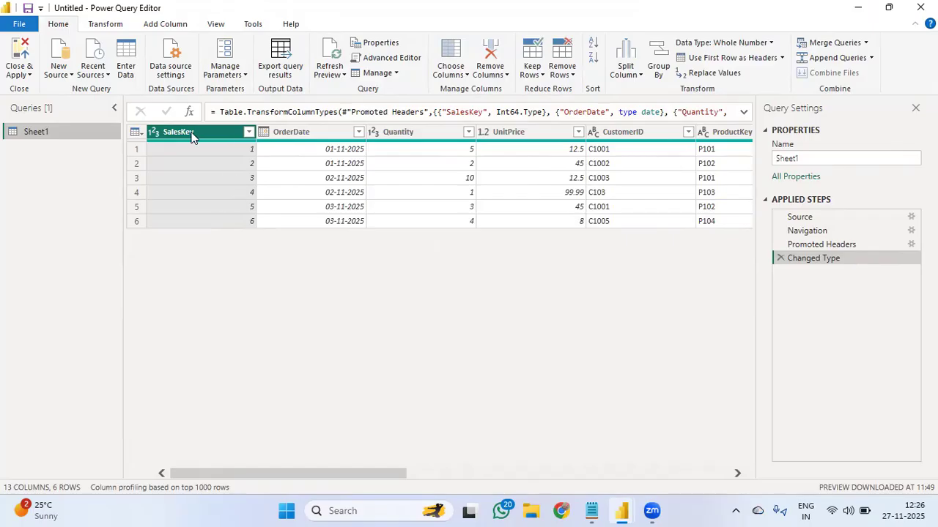
Examine the columns of the Sheet1 query and inspect individual entries in the CustomerID column.
scroll(510, 203, right, 5)
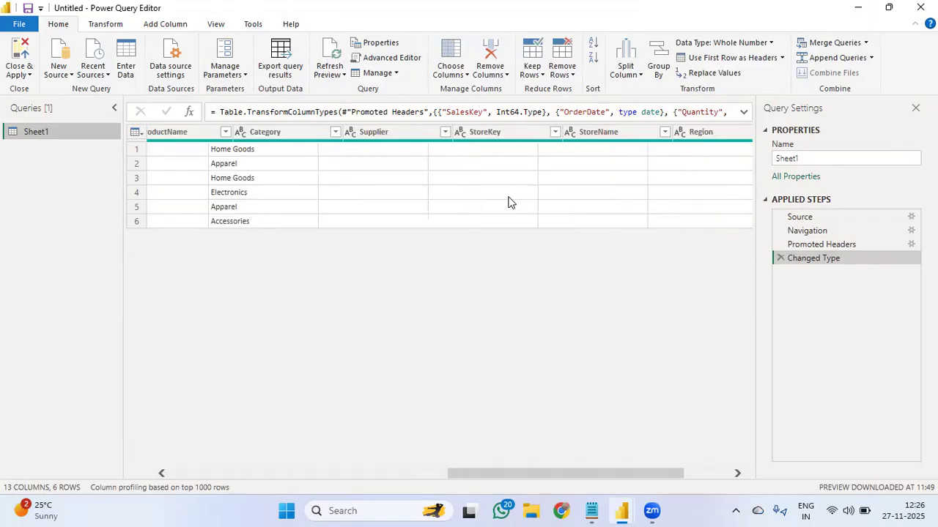
scroll(510, 203, left, 5)
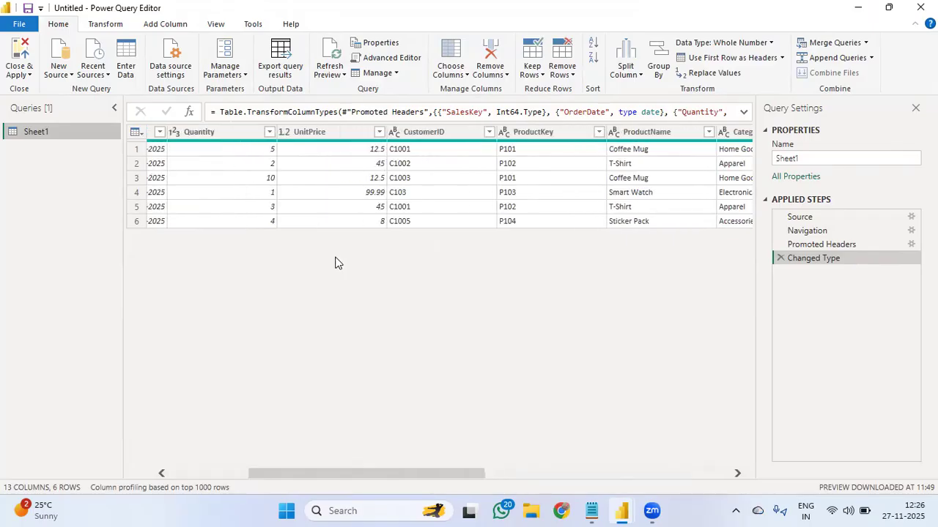
scroll(335, 263, left, 3)
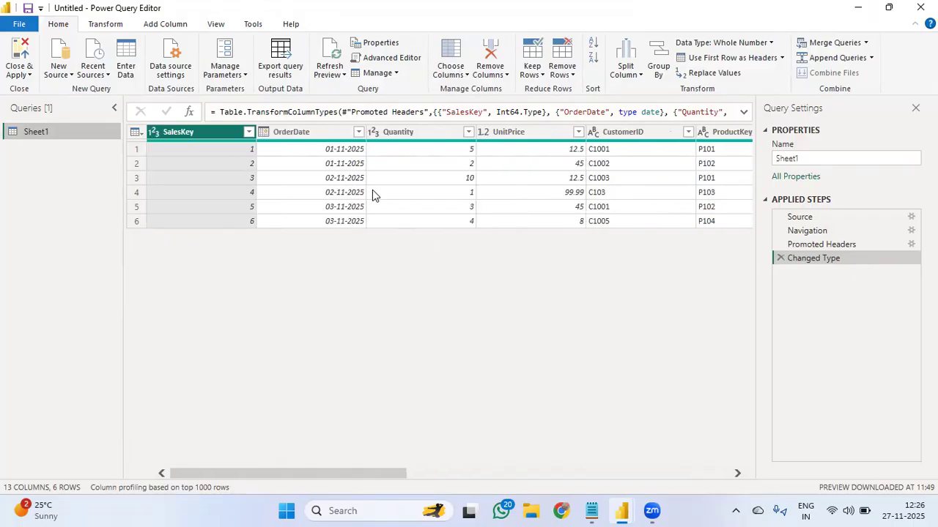
scroll(372, 190, right, 2)
scroll(333, 146, right, 1)
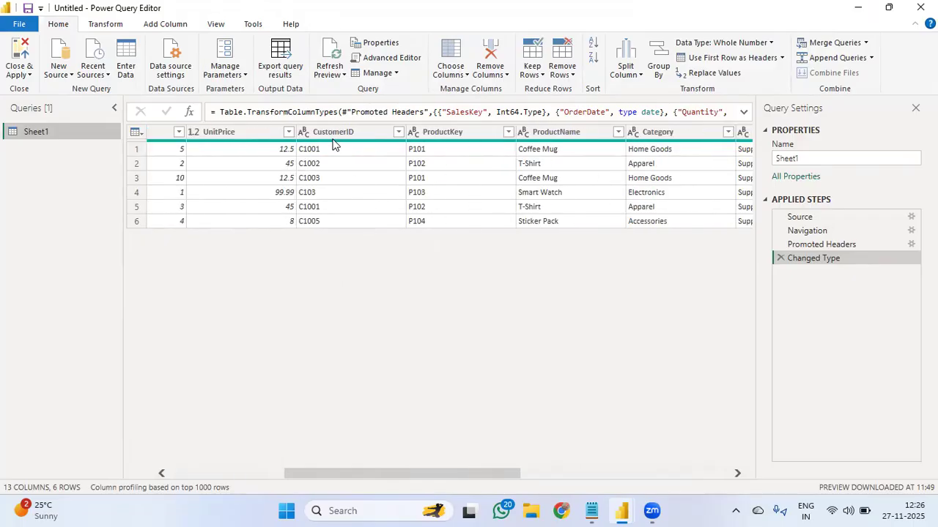
click(332, 138)
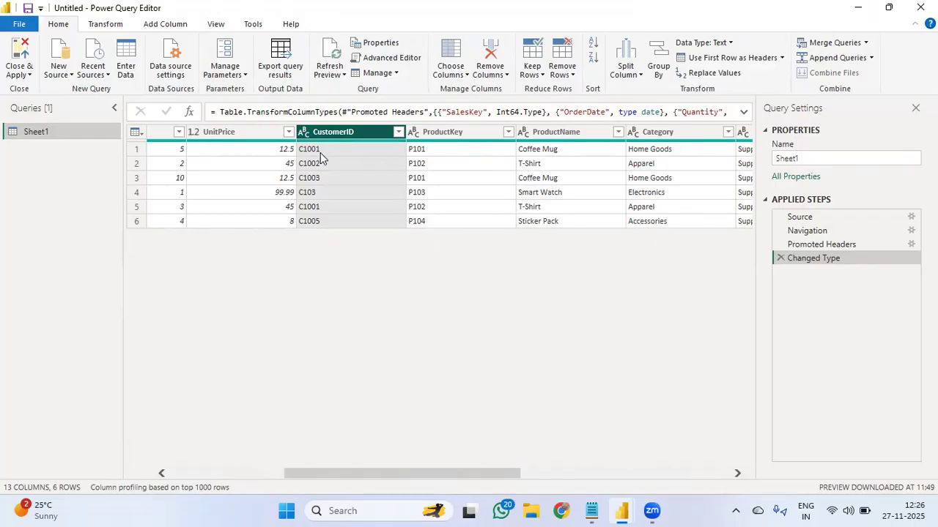
click(322, 206)
click(328, 178)
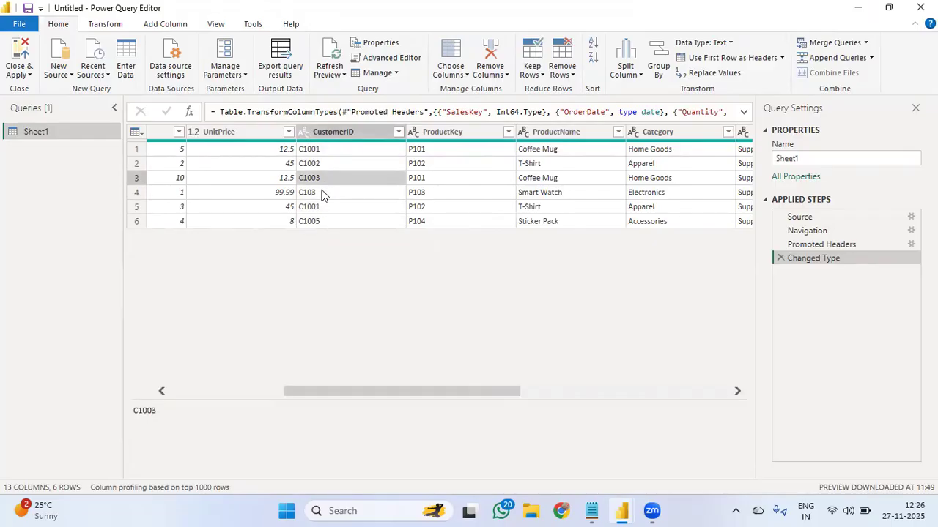
key(Down)
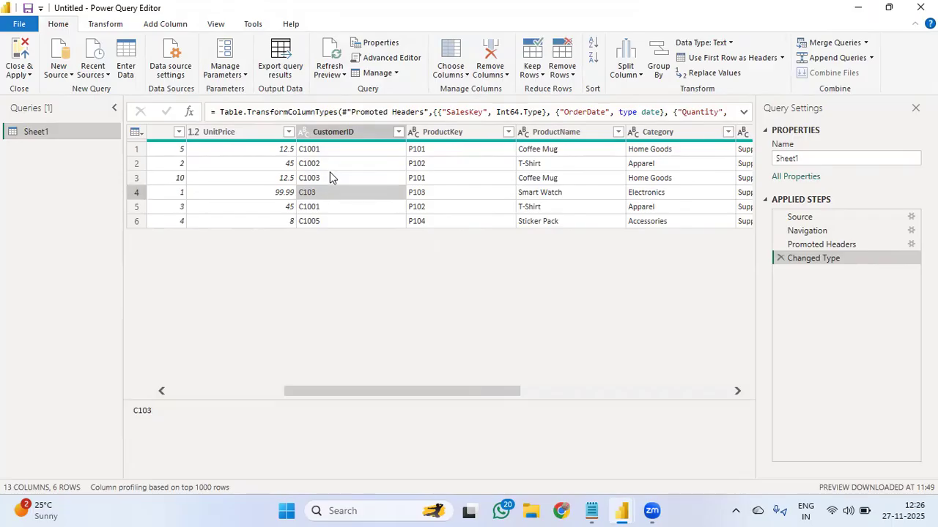
Examine how the product, category, supplier and store details are stored alongside each sales row in Sheet1.
scroll(329, 178, left, 4)
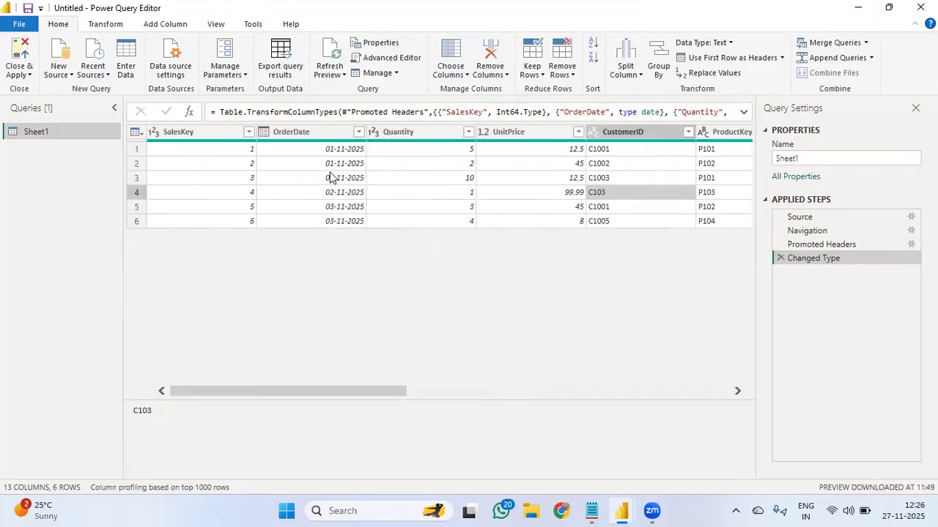
scroll(496, 226, right, 3)
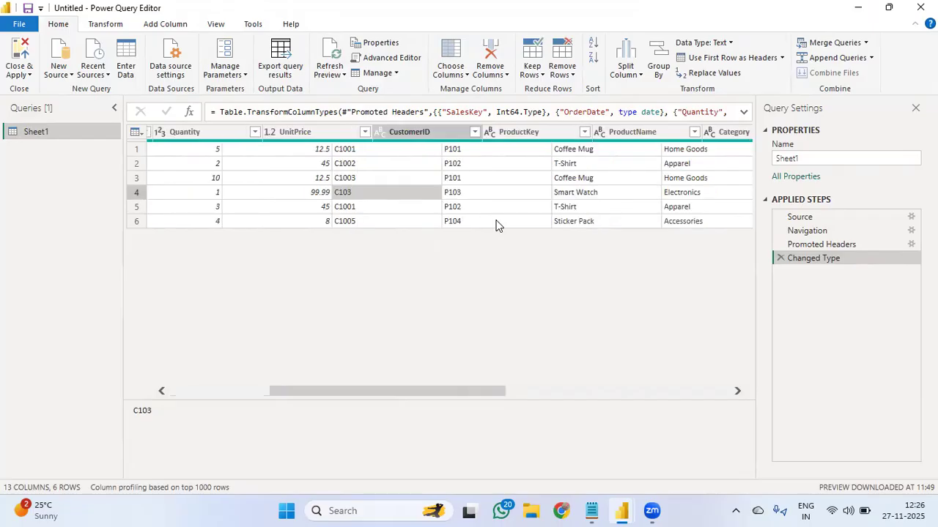
scroll(496, 226, right, 2)
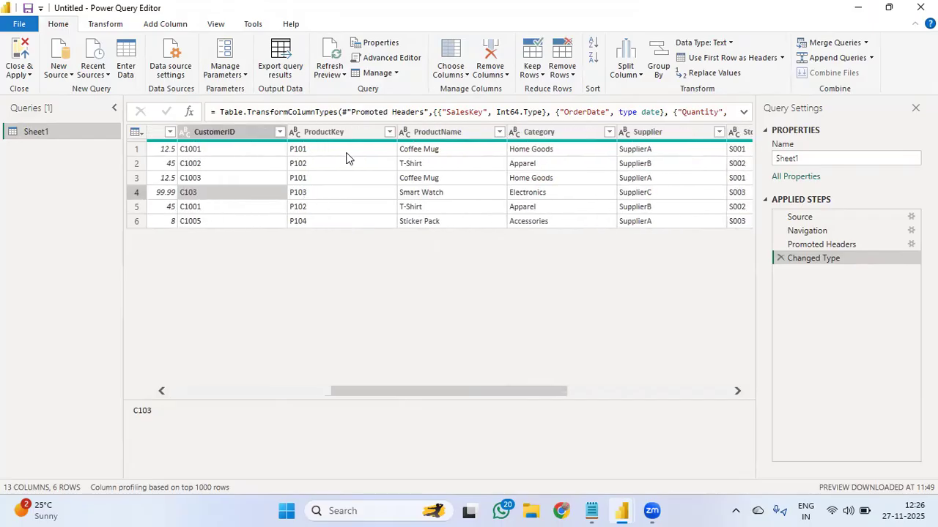
right_click(479, 212)
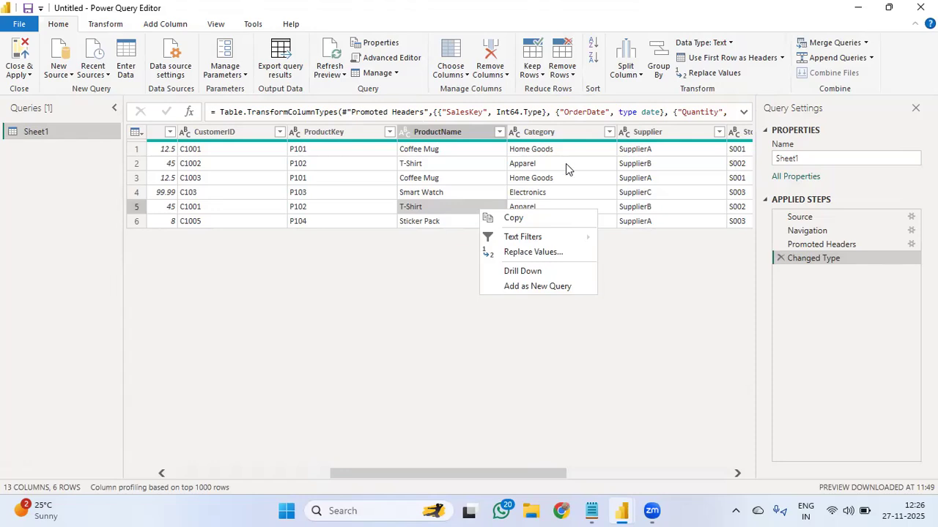
click(408, 270)
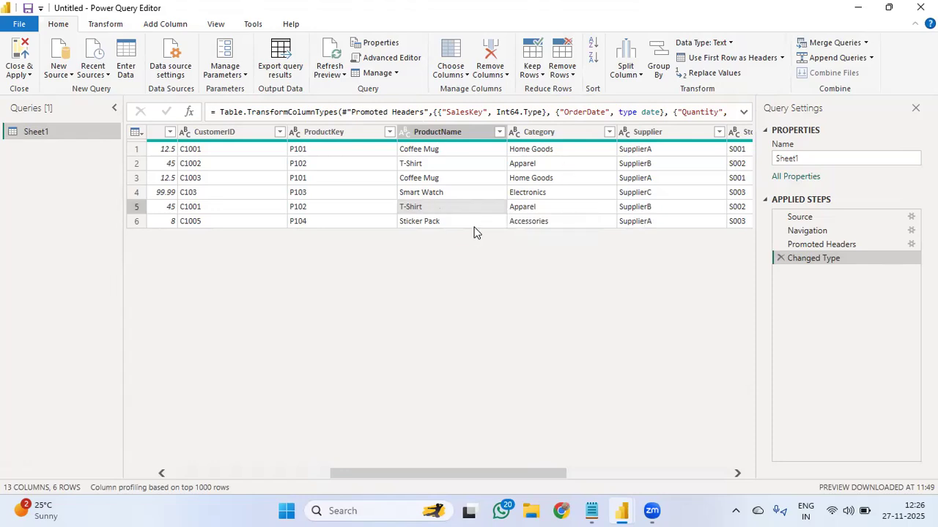
scroll(474, 233, right, 3)
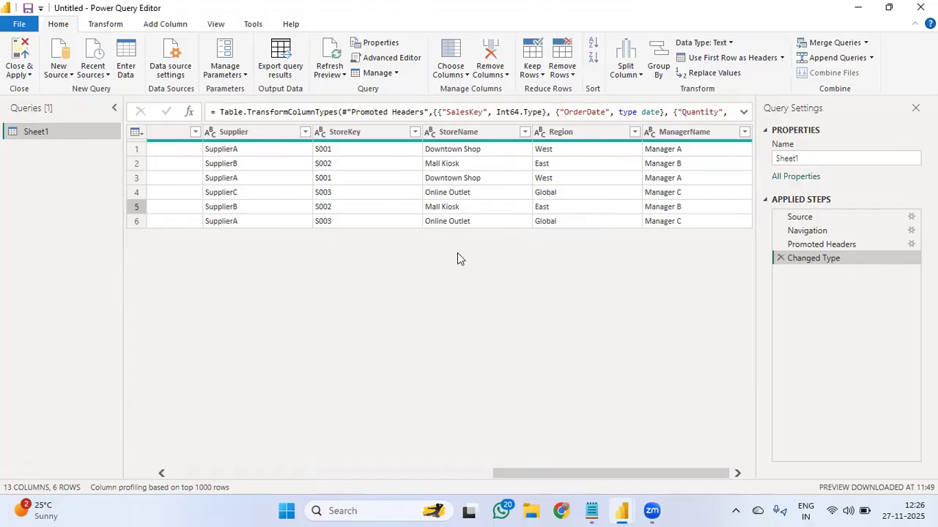
Review the whole flat table from SalesKey to ManagerName, comparing the sales, customer, product and store columns for repeated data.
scroll(458, 257, left, 5)
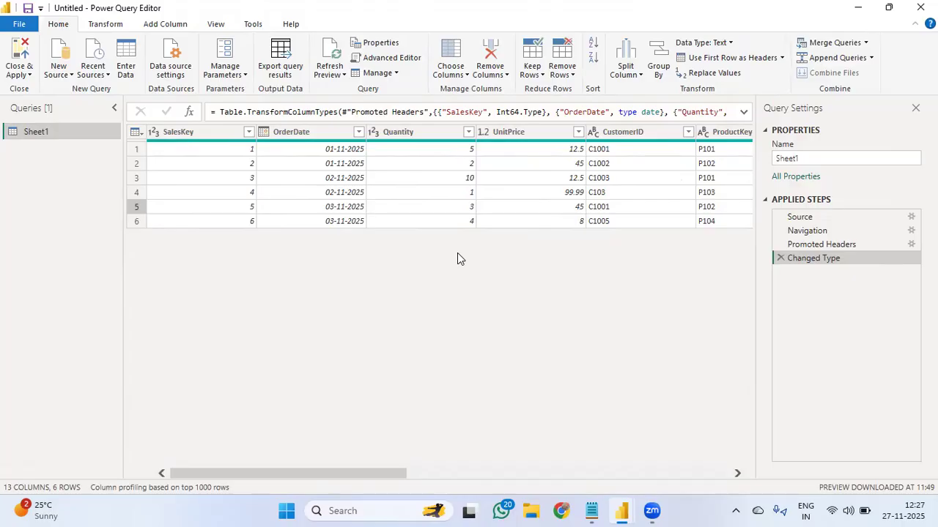
scroll(388, 266, right, 3)
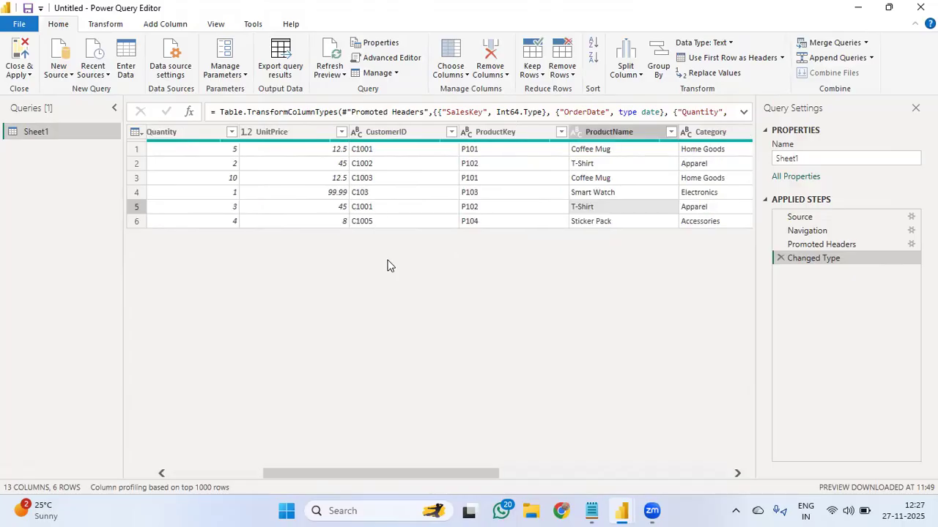
scroll(388, 265, right, 3)
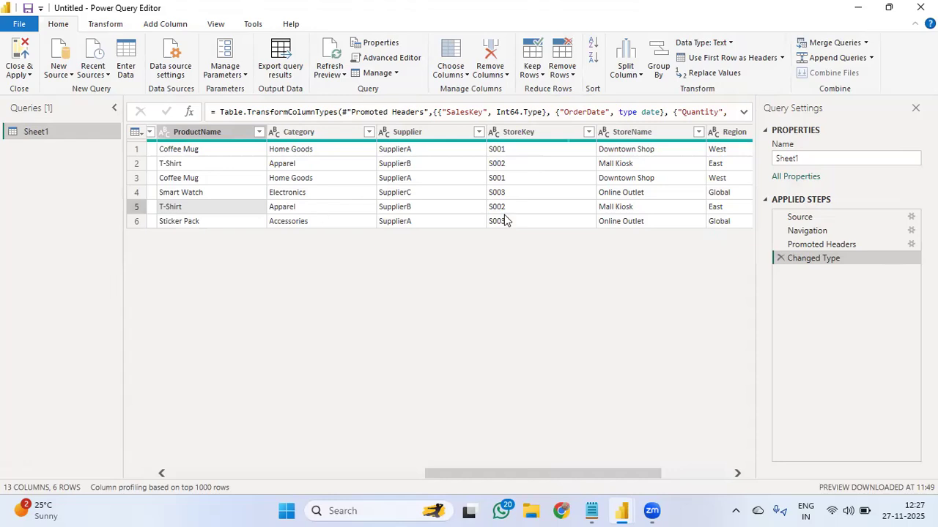
scroll(504, 216, right, 2)
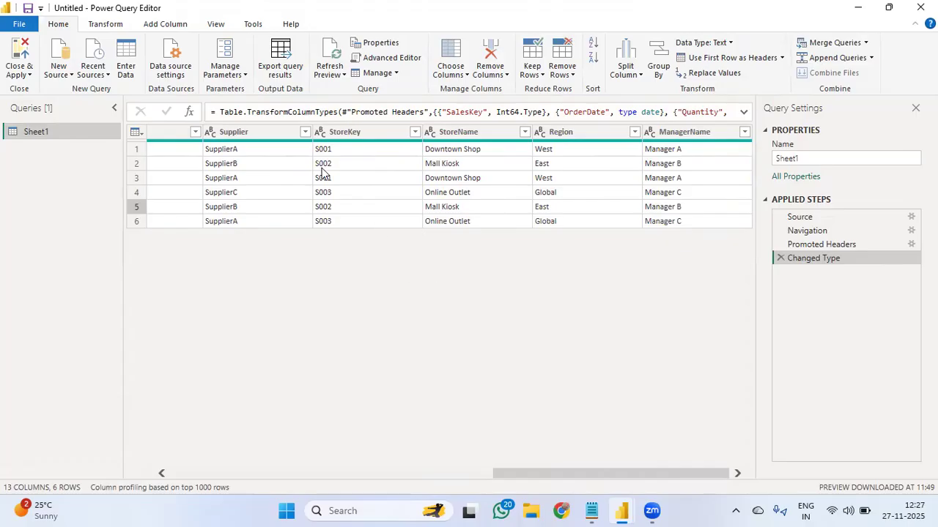
scroll(284, 229, left, 3)
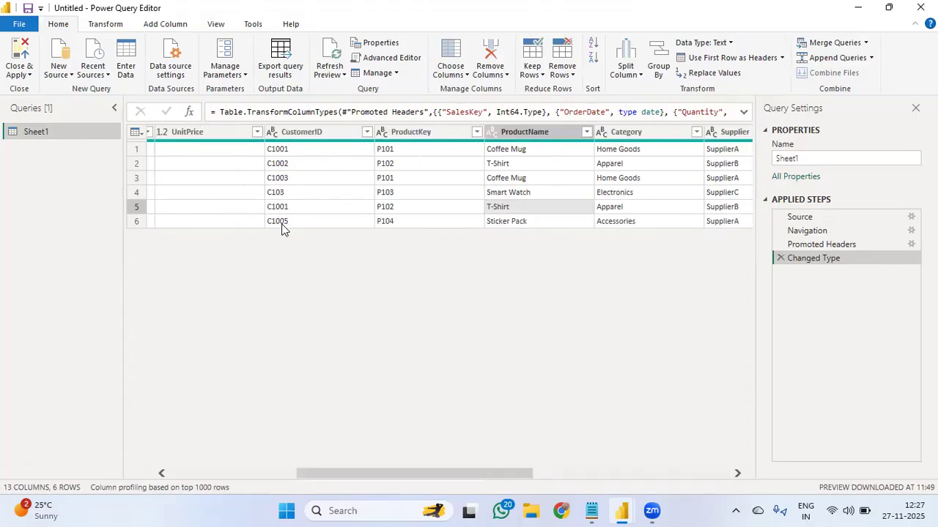
scroll(284, 229, right, 3)
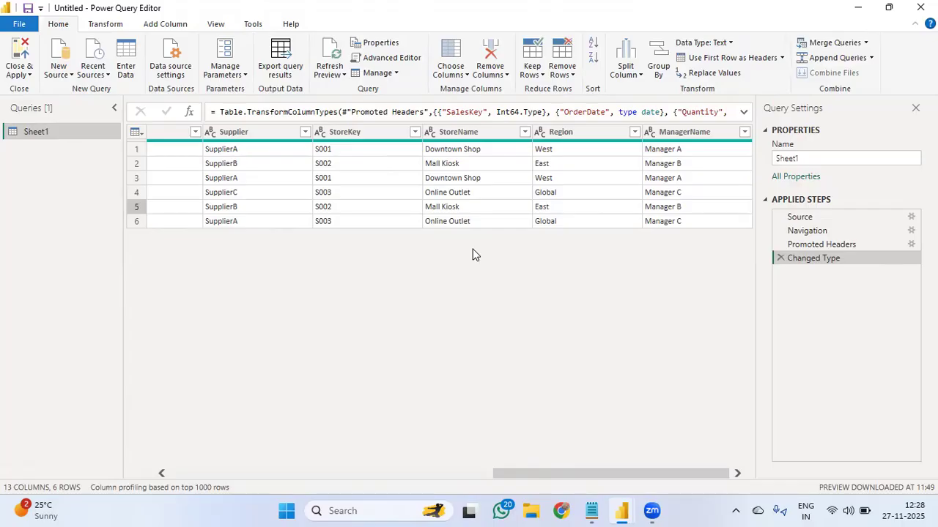
scroll(472, 254, left, 5)
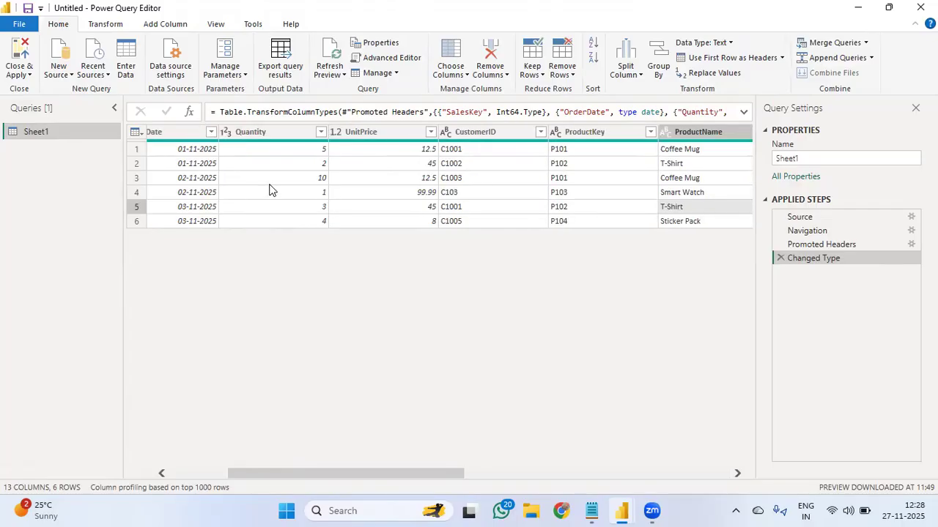
scroll(269, 190, left, 2)
scroll(141, 166, right, 7)
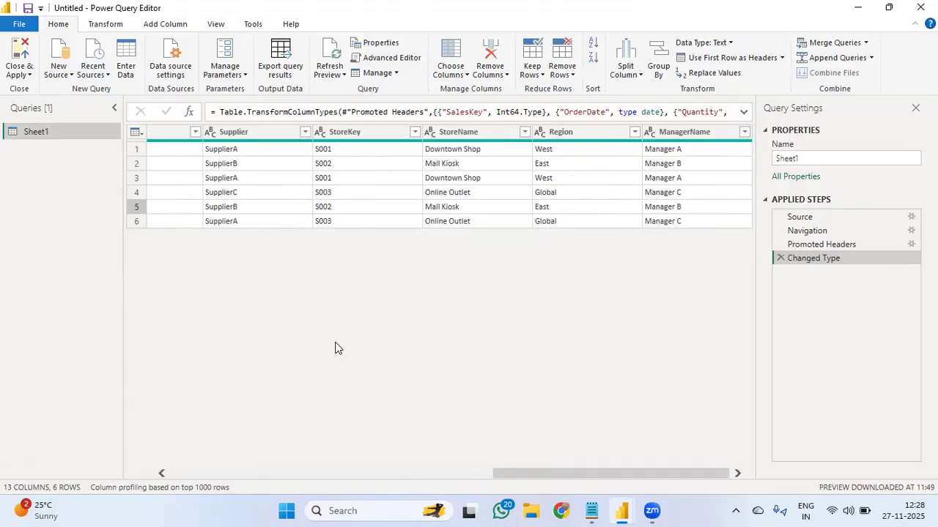
Close the Power Query Editor without applying the query changes, and check the Data modeling notes in Notepad before returning to Power BI Desktop.
click(20, 74)
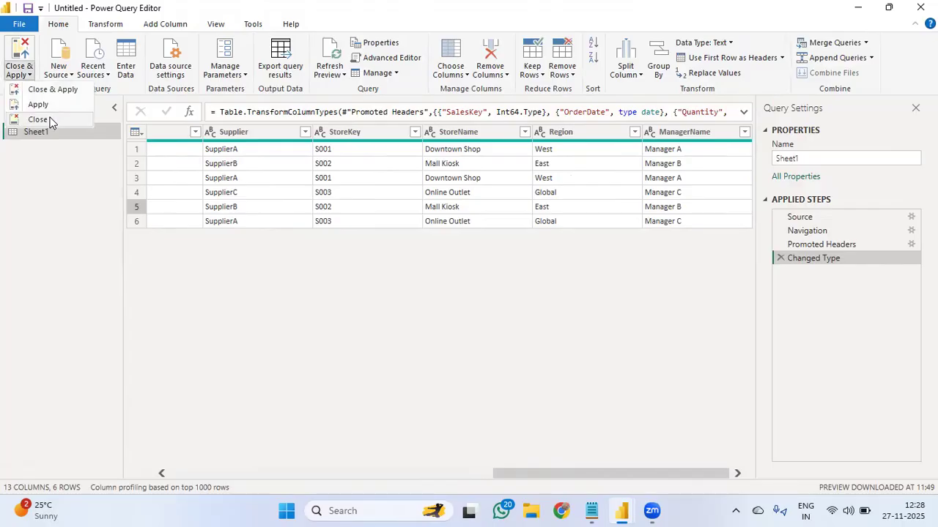
click(38, 119)
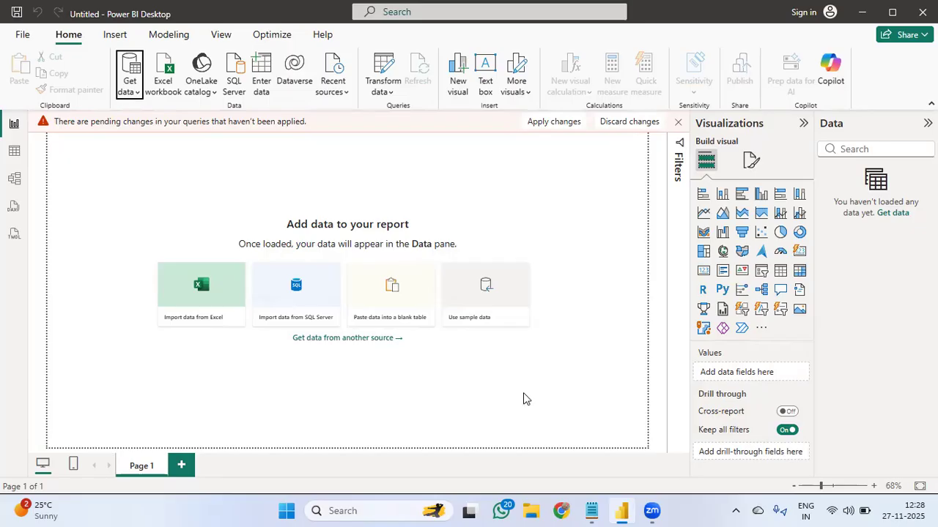
click(591, 511)
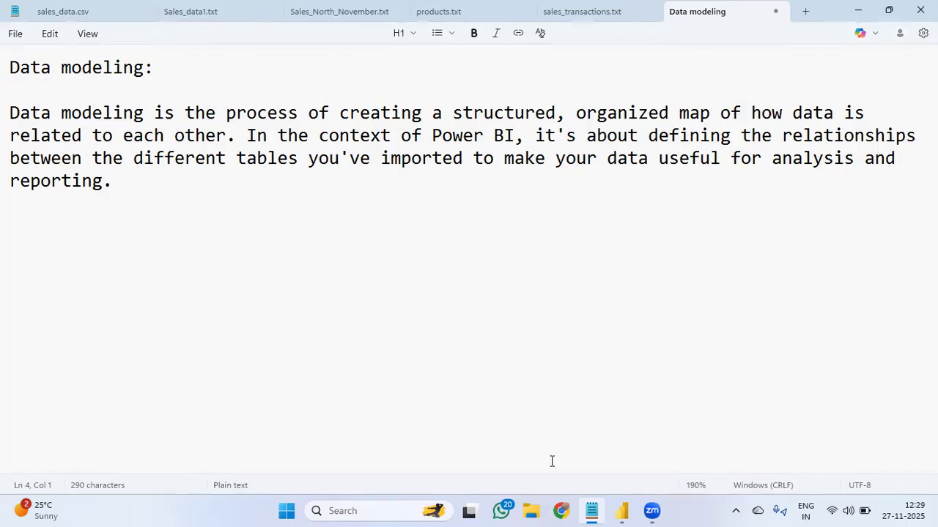
click(621, 511)
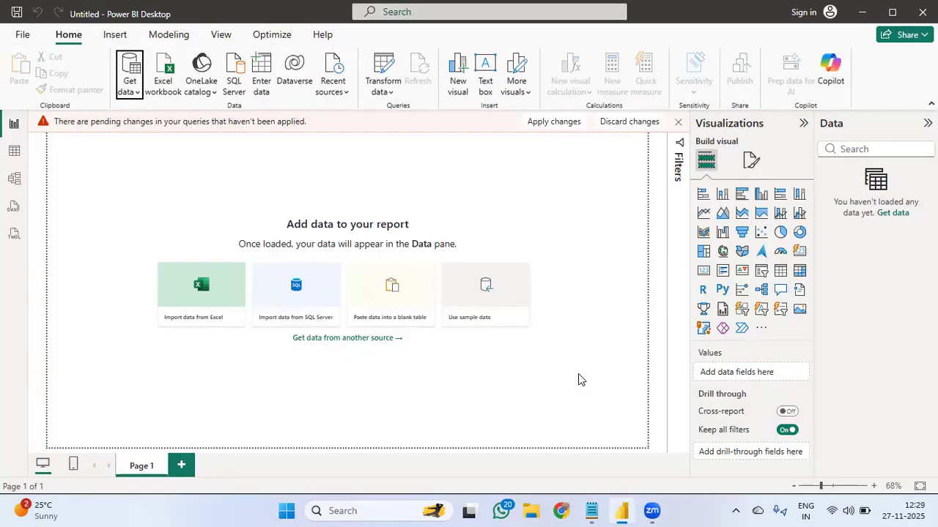